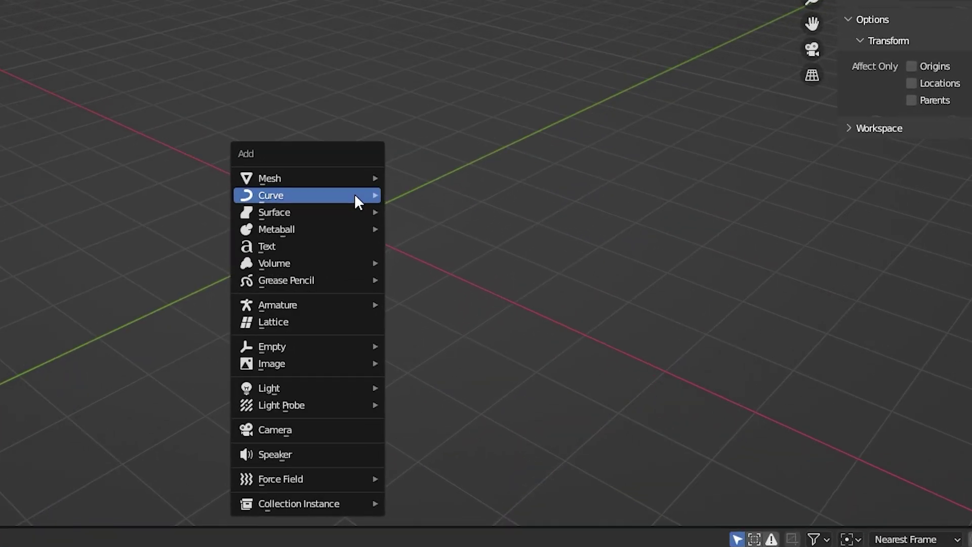
# Step: Add a Bezier curve and rotate it -90° on Y
pyautogui.moveTo(300, 191)
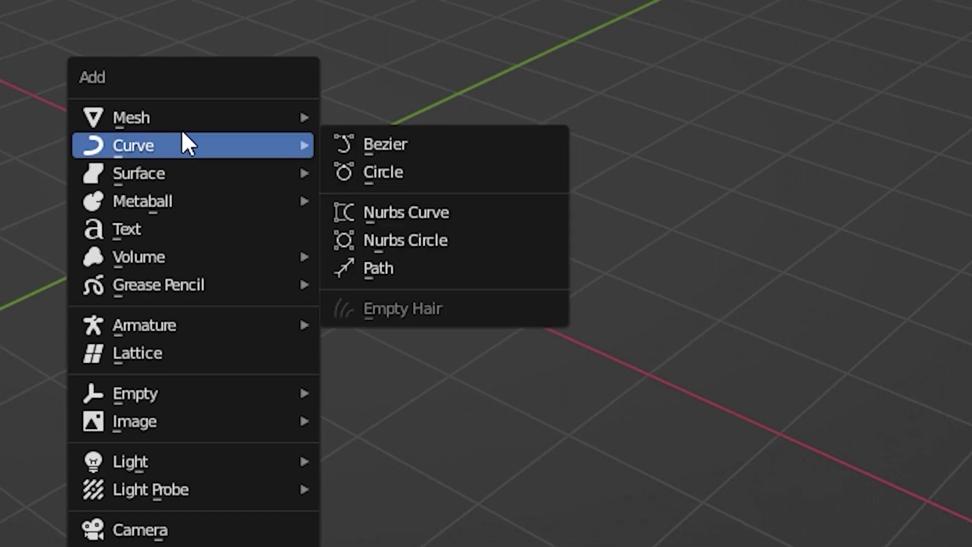
pyautogui.click(408, 146)
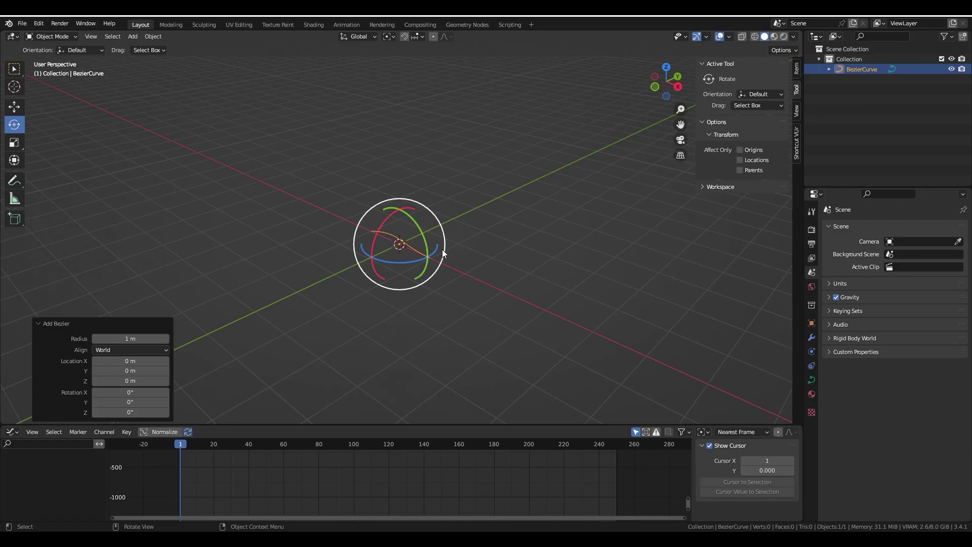
pyautogui.moveTo(421, 248); pyautogui.dragTo(392, 208)
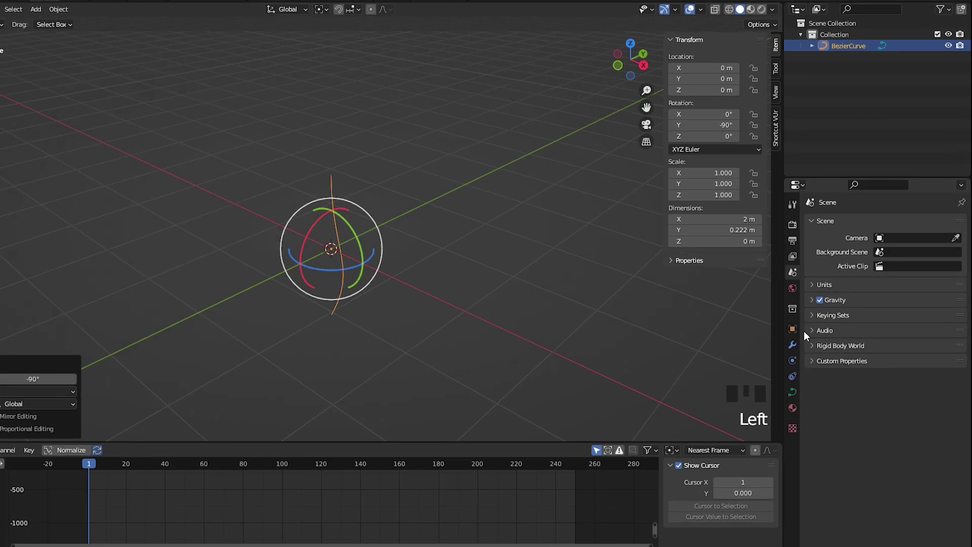
# Step: Add a Screw modifier that lathes the curve around the X axis into a teardrop
pyautogui.click(792, 345)
pyautogui.click(830, 221)
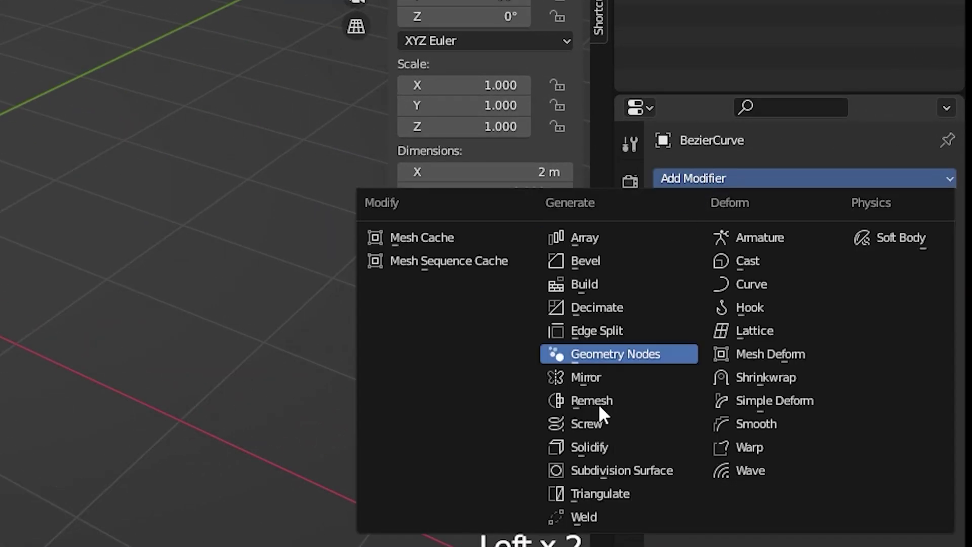
pyautogui.click(594, 429)
pyautogui.scroll(2, 228, 347)
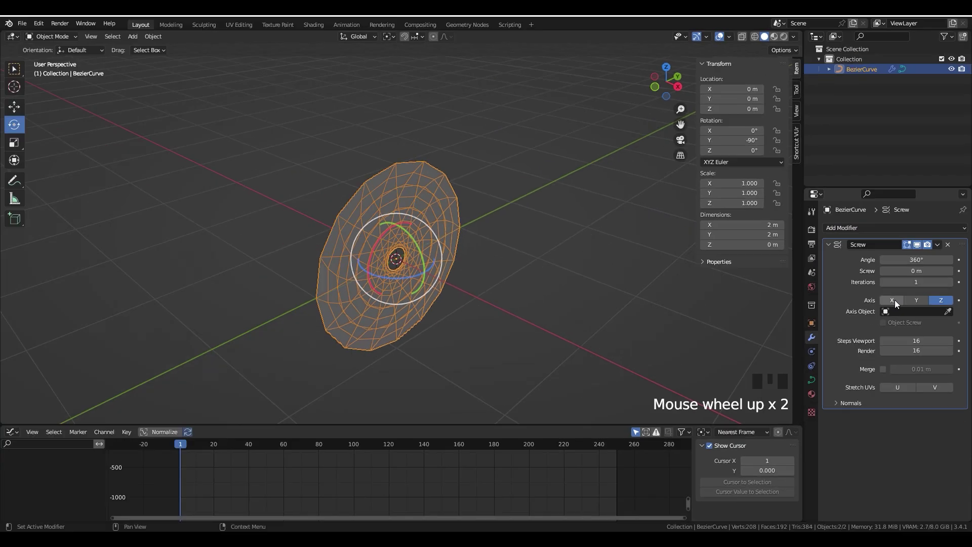
pyautogui.click(892, 301)
pyautogui.scroll(2, 463, 259)
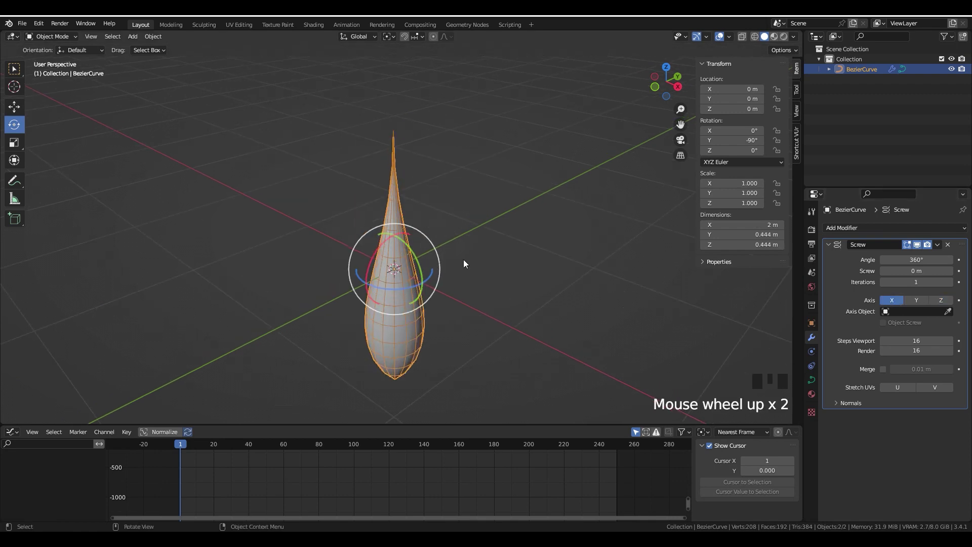
# Step: In side view, move the profile points and extrude two new points from the profile
pyautogui.press('KP_3')
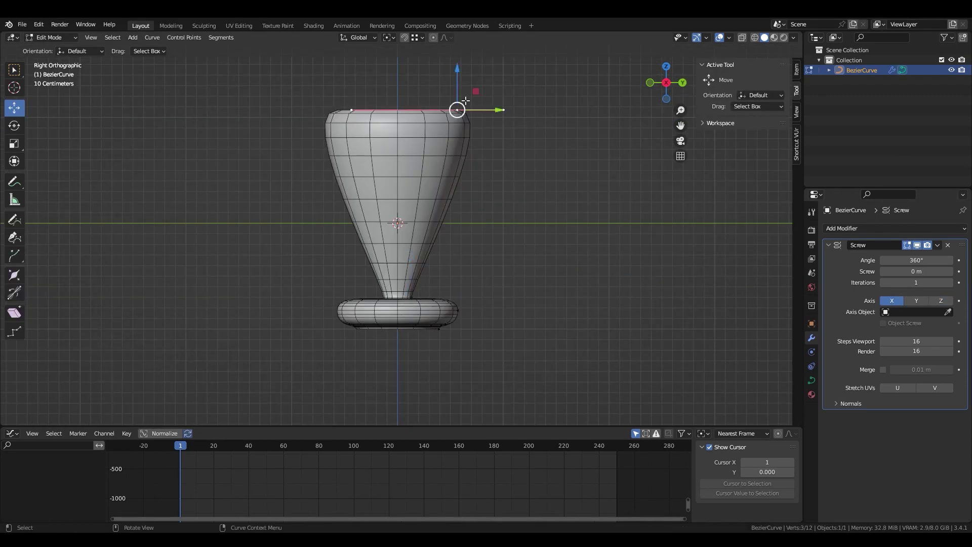
pyautogui.press('g')
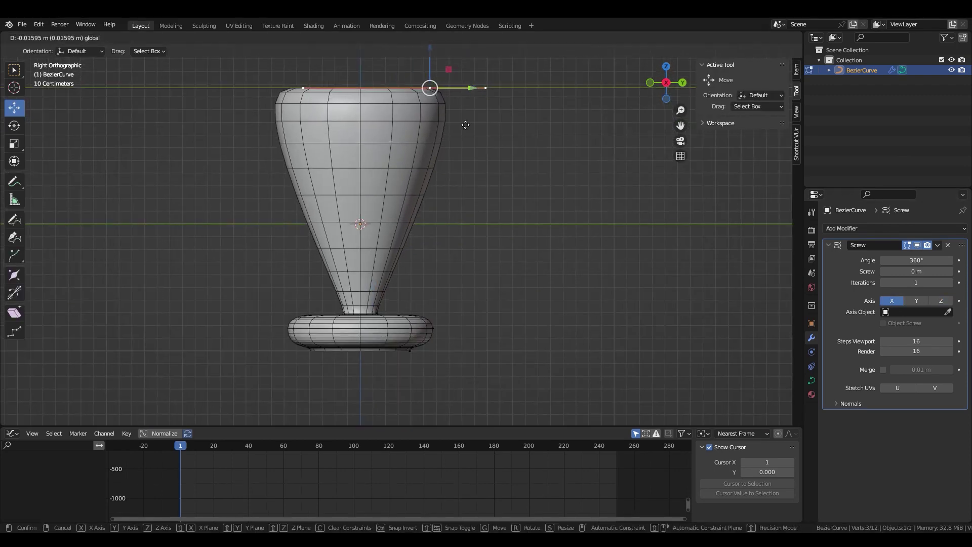
pyautogui.click(474, 139)
pyautogui.press('g')
pyautogui.click(395, 202)
pyautogui.keyDown('shift'); pyautogui.moveTo(395, 115); pyautogui.dragTo(395, 187, button='middle'); pyautogui.keyUp('shift')
pyautogui.press('e')
pyautogui.click(394, 187)
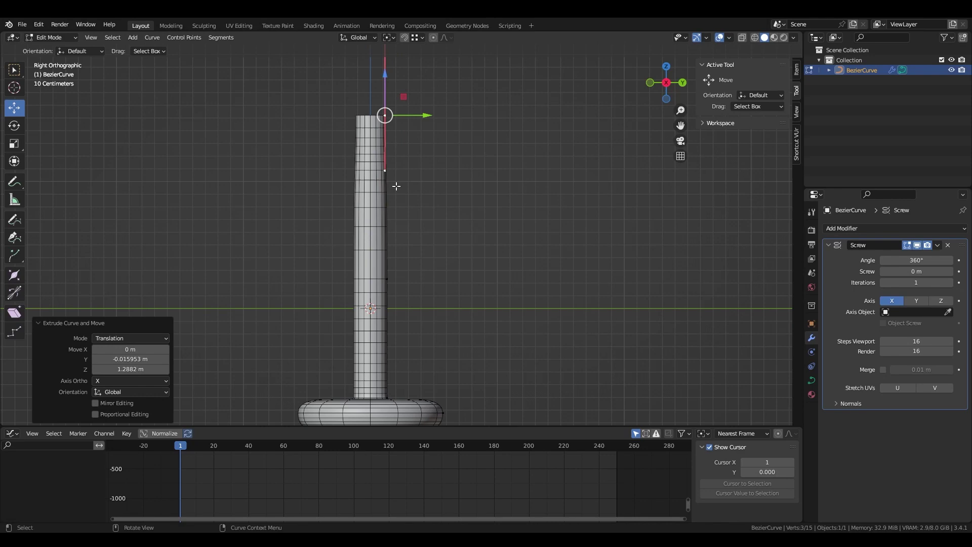
pyautogui.press('g')
pyautogui.click(409, 107)
# Step: Reposition the top profile point upward to form the slender vase tip
pyautogui.click(383, 121)
pyautogui.press('g')
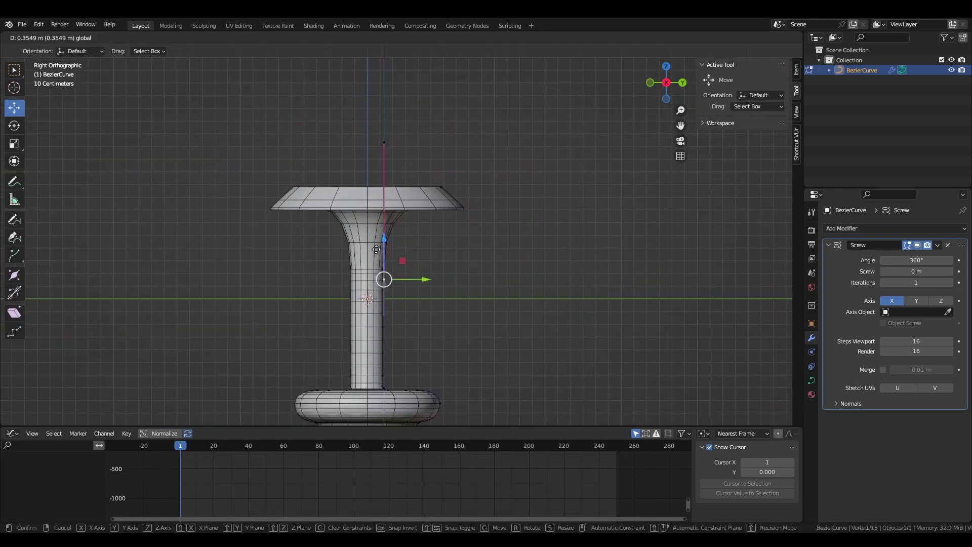
pyautogui.click(386, 278)
pyautogui.press('g')
pyautogui.click(435, 183)
pyautogui.press('g')
pyautogui.click(384, 141)
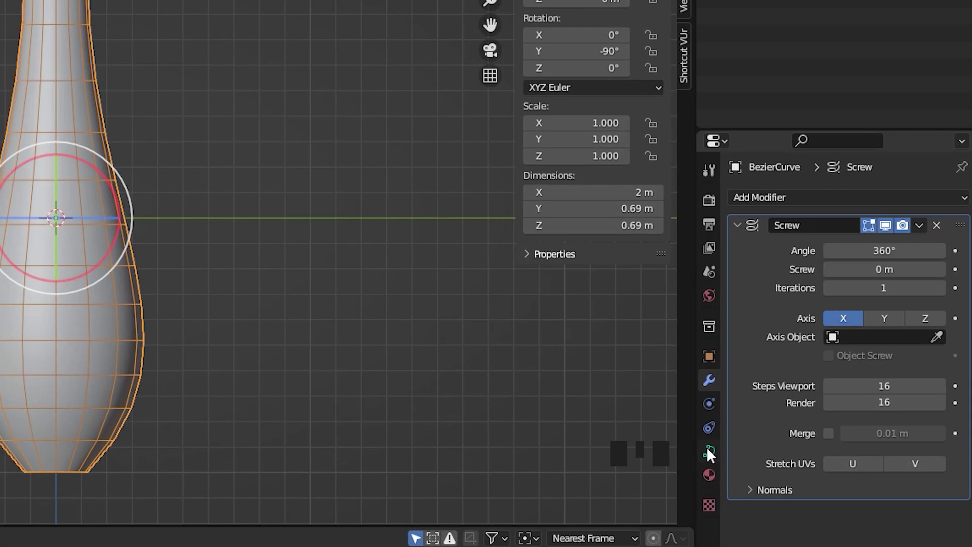
# Step: In Object Data properties, add a Basis shape key and a second key, Key 1
pyautogui.click(707, 451)
pyautogui.click(760, 227)
pyautogui.click(746, 341)
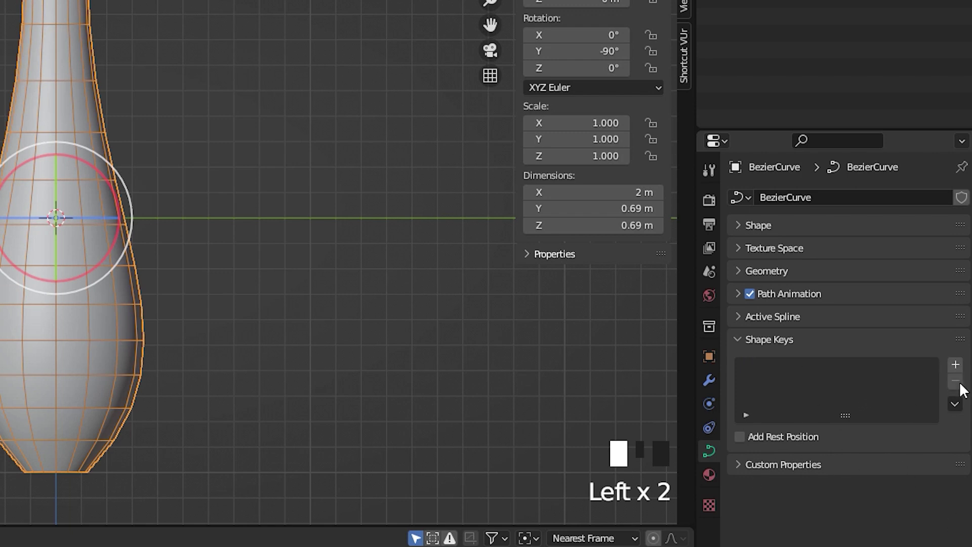
pyautogui.click(955, 364)
pyautogui.keyDown('shift'); pyautogui.moveTo(194, 346); pyautogui.dragTo(155, 332, button='middle'); pyautogui.keyUp('shift')
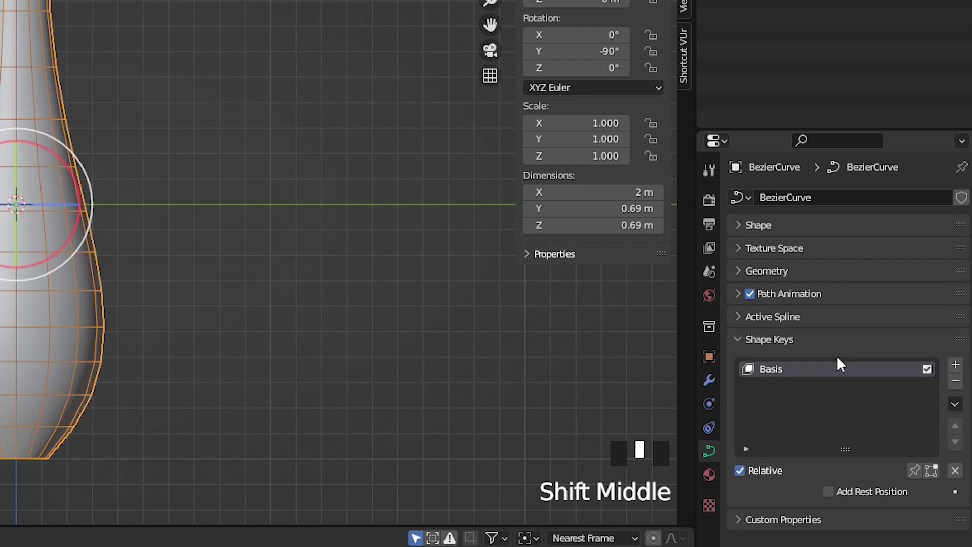
pyautogui.click(955, 365)
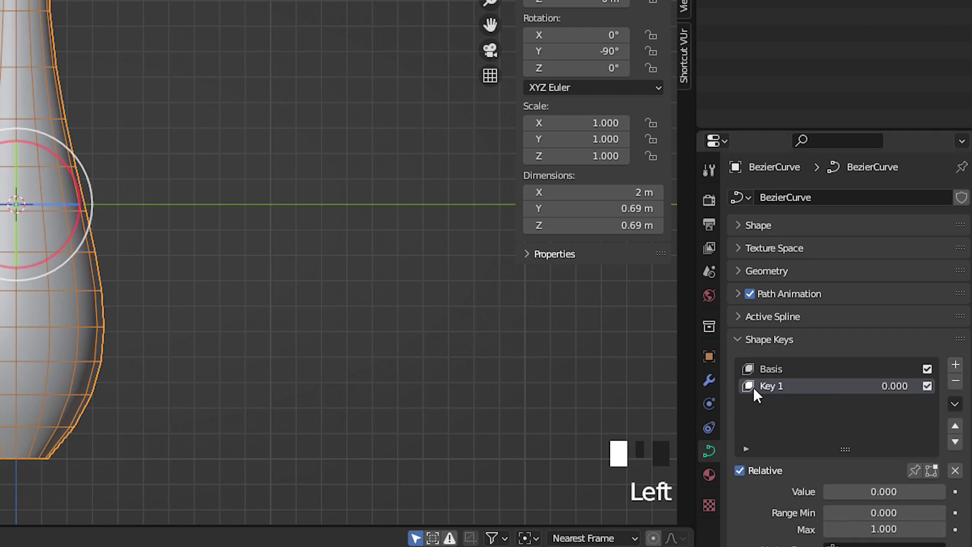
# Step: In Key 1, pull the top point outward into a bowl and the middle point inward
pyautogui.press('Tab')
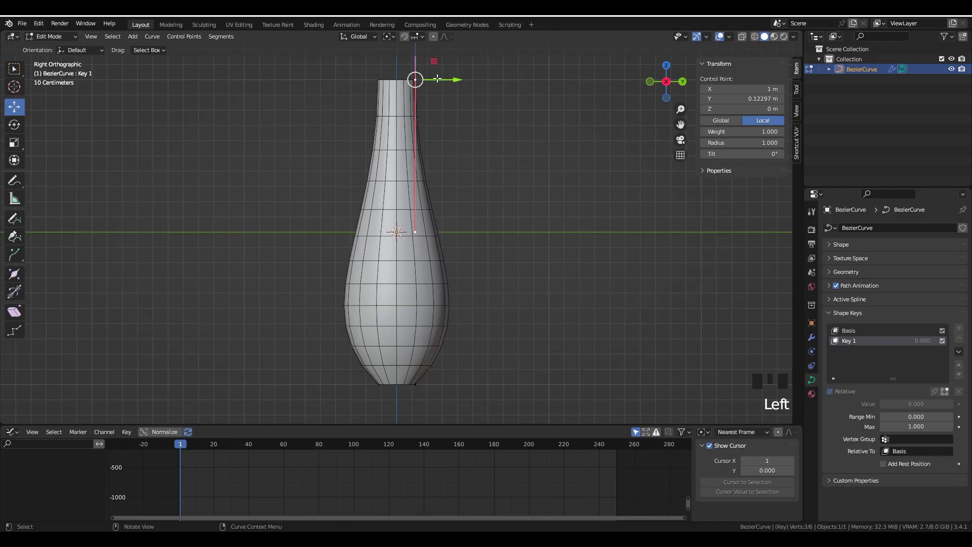
pyautogui.moveTo(412, 80); pyautogui.dragTo(532, 80)
pyautogui.click(536, 226)
pyautogui.moveTo(536, 224); pyautogui.dragTo(473, 230)
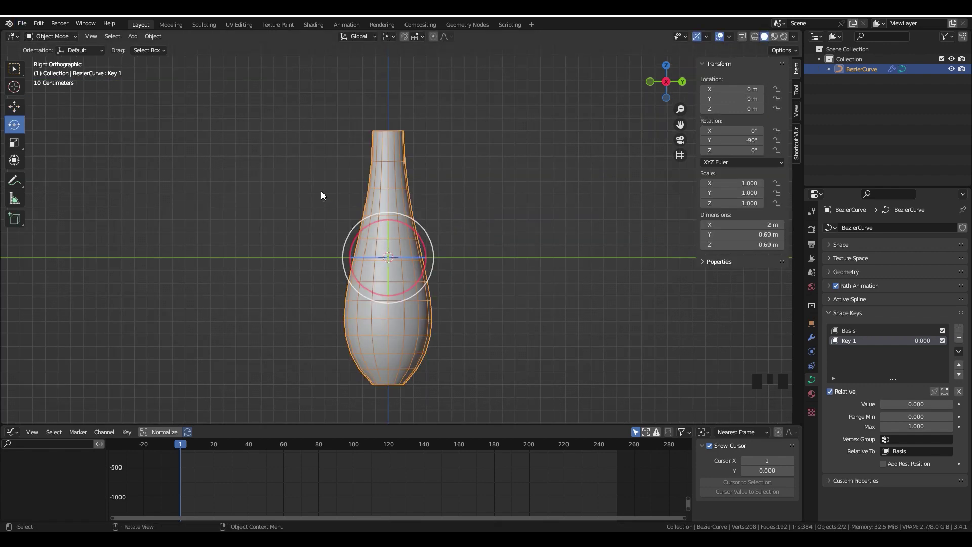
pyautogui.click(370, 343)
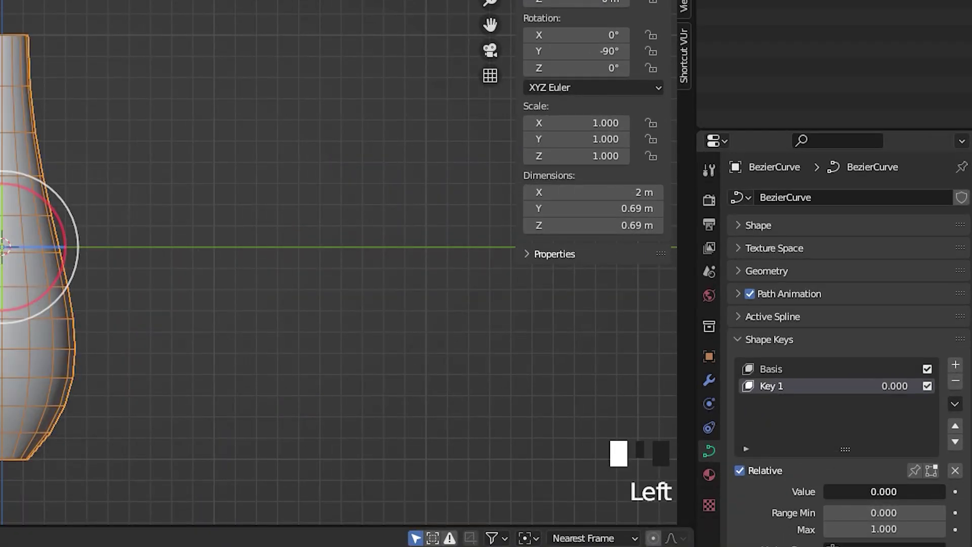
# Step: Set Key 1's value to 1.000 to preview the flared cup morph
pyautogui.moveTo(884, 491); pyautogui.dragTo(937, 491)
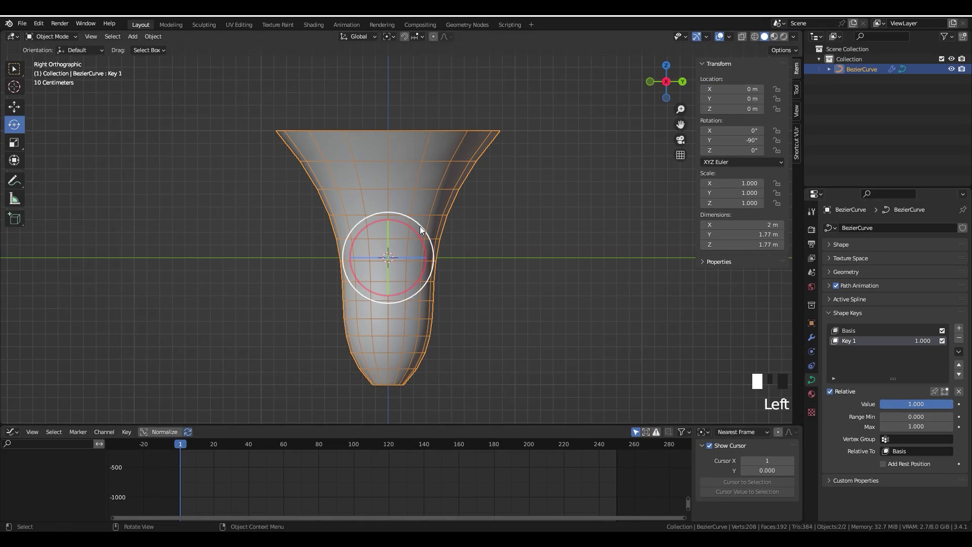
pyautogui.moveTo(925, 402)
pyautogui.mouseDown()
pyautogui.moveTo(883, 402)
pyautogui.moveTo(924, 402)
pyautogui.mouseUp()
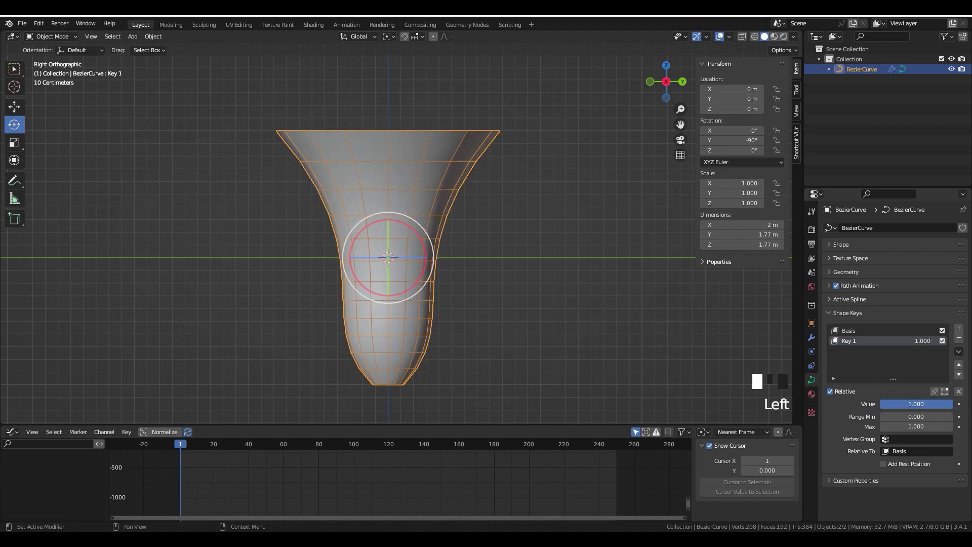
pyautogui.keyDown('shift'); pyautogui.moveTo(358, 261); pyautogui.dragTo(370, 260, button='middle'); pyautogui.keyUp('shift')
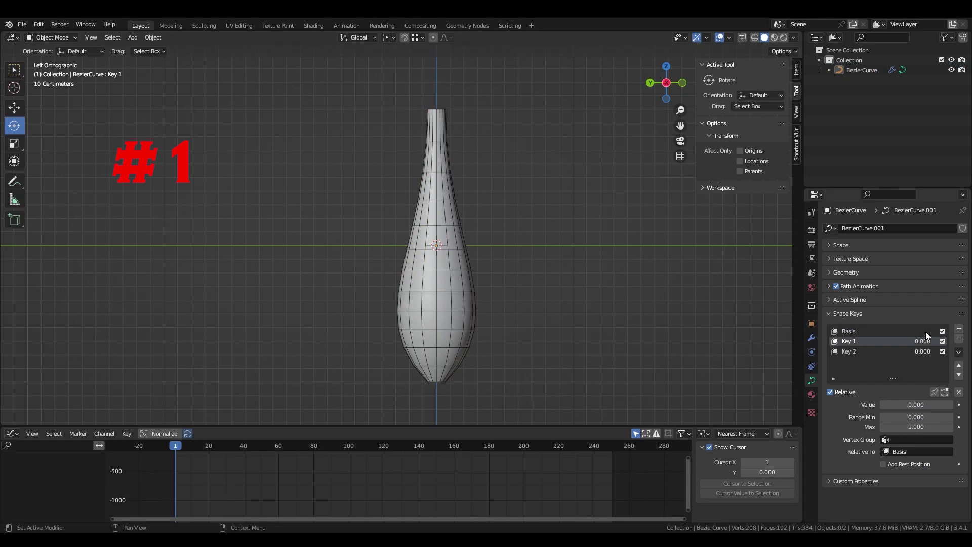
# Step: Raise Key 1 to 1.000 for the cup, then Key 2 to 1.000 for the goblet
pyautogui.moveTo(891, 404); pyautogui.dragTo(931, 405)
pyautogui.click(849, 341)
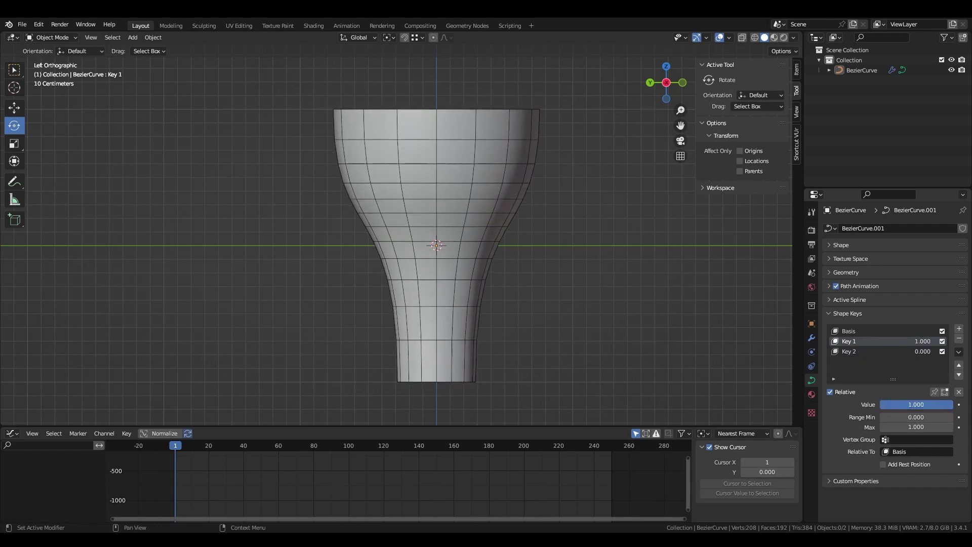
pyautogui.click(856, 353)
pyautogui.moveTo(897, 402); pyautogui.dragTo(932, 405)
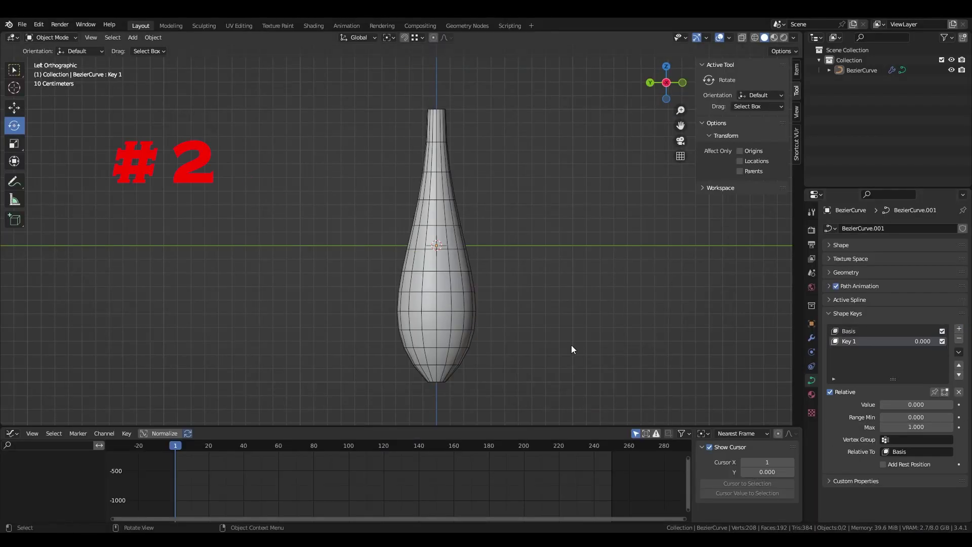
pyautogui.press('Tab')
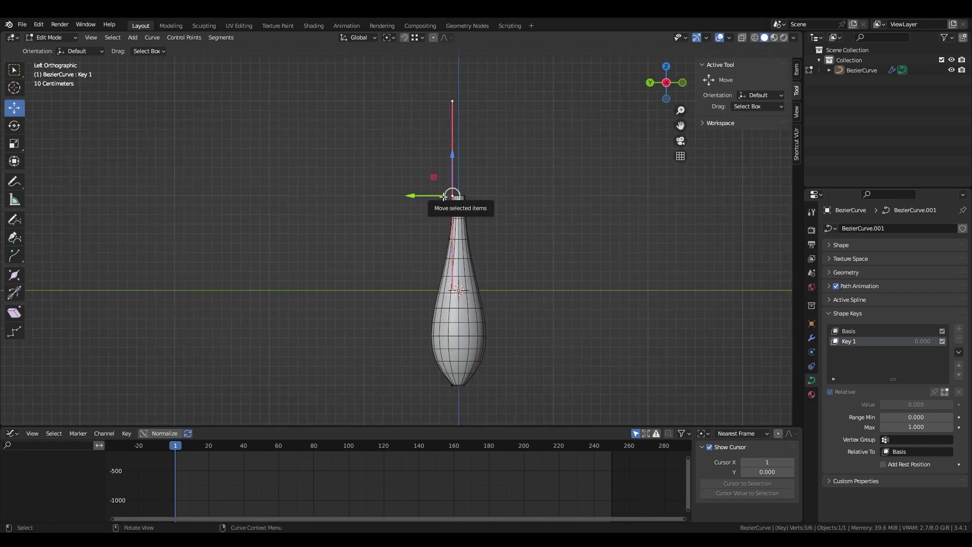
# Step: Drag Key 1's top control points up and out into a shallow bowl on a thin stem
pyautogui.moveTo(444, 196); pyautogui.dragTo(372, 83)
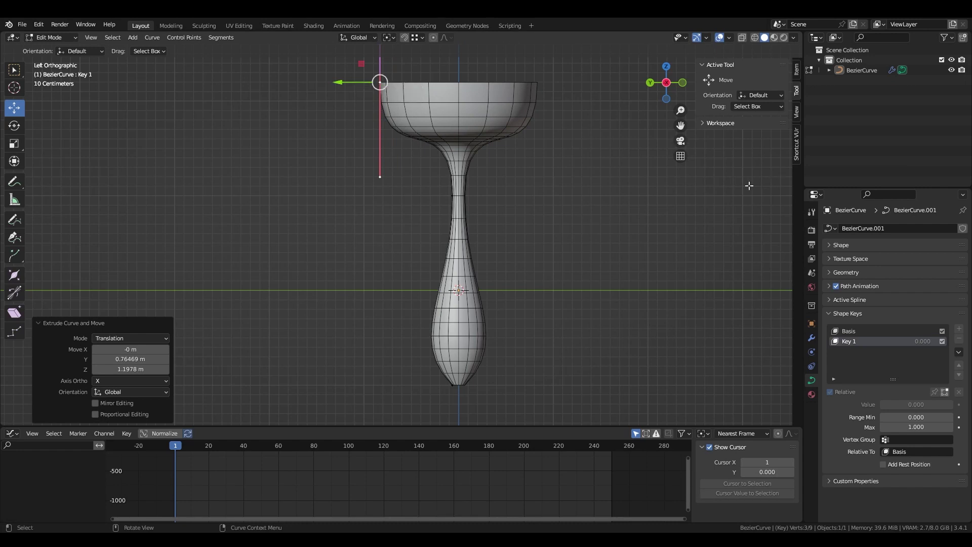
pyautogui.press('Tab')
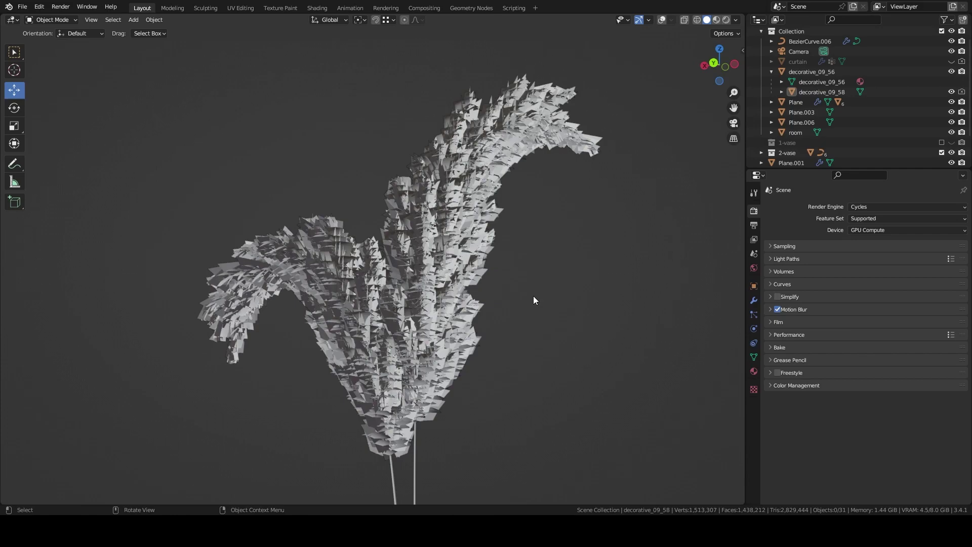
# Step: Switch the viewport to Rendered shading and zoom in on the feathery plant
pyautogui.press('z')
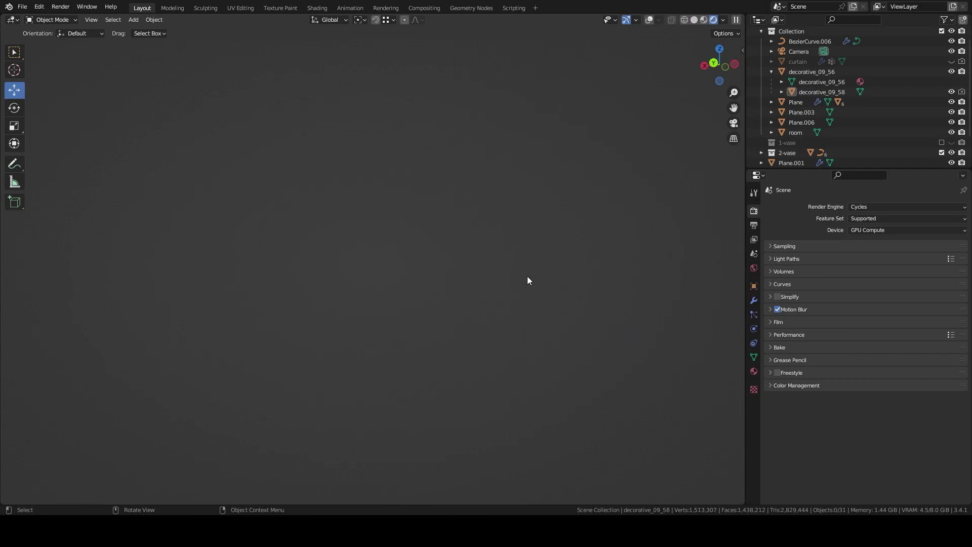
pyautogui.scroll(5, 466, 296)
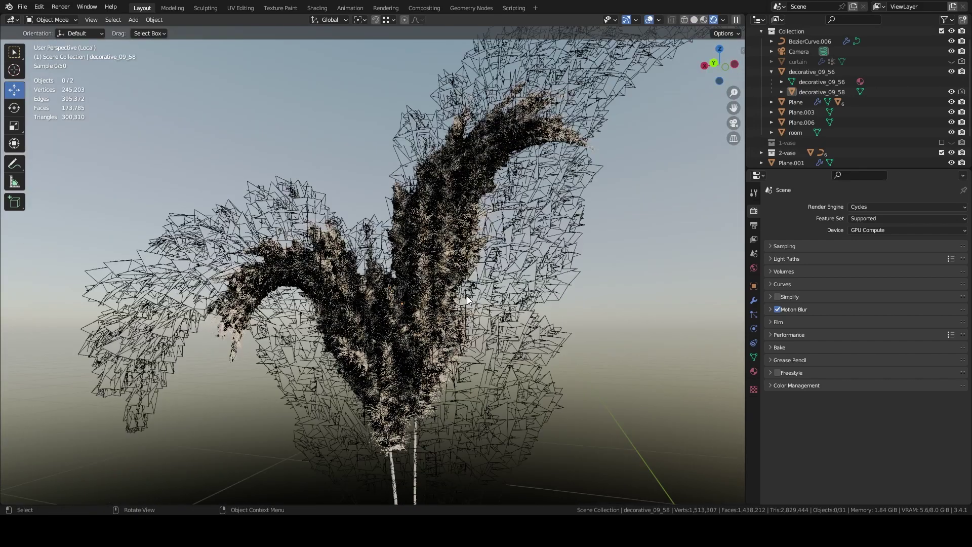
pyautogui.scroll(5, 451, 324)
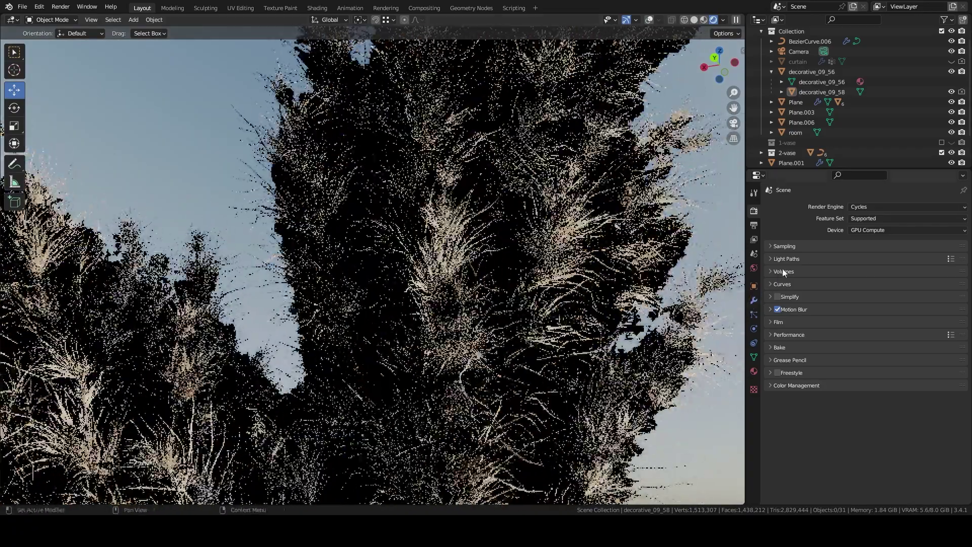
# Step: Set Light Paths transparent max bounces to 32 and render the vase scene
pyautogui.click(780, 259)
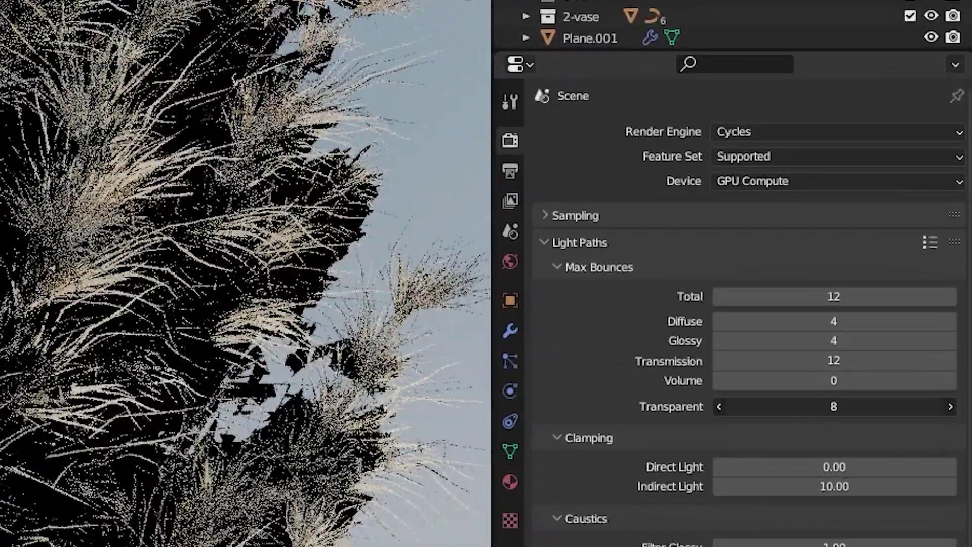
pyautogui.click(844, 379)
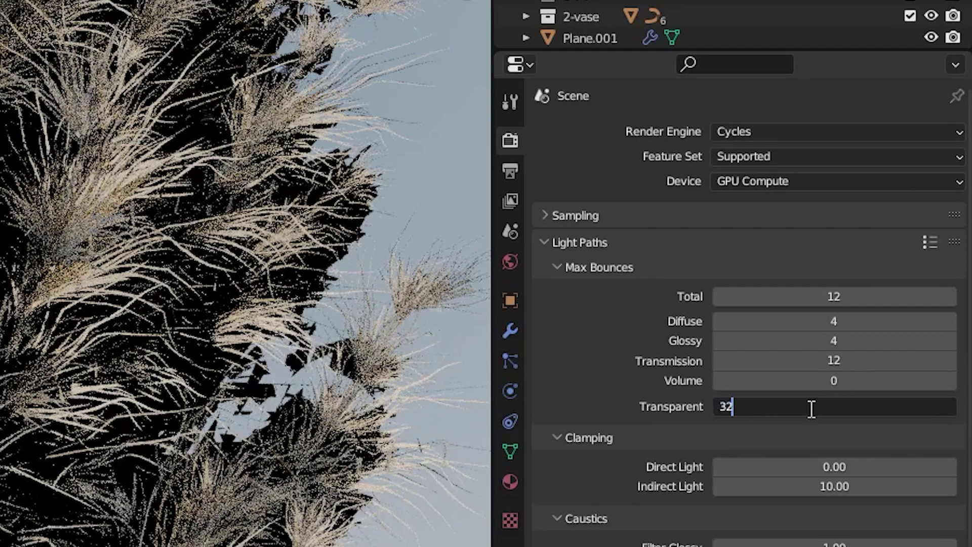
pyautogui.press('Return')
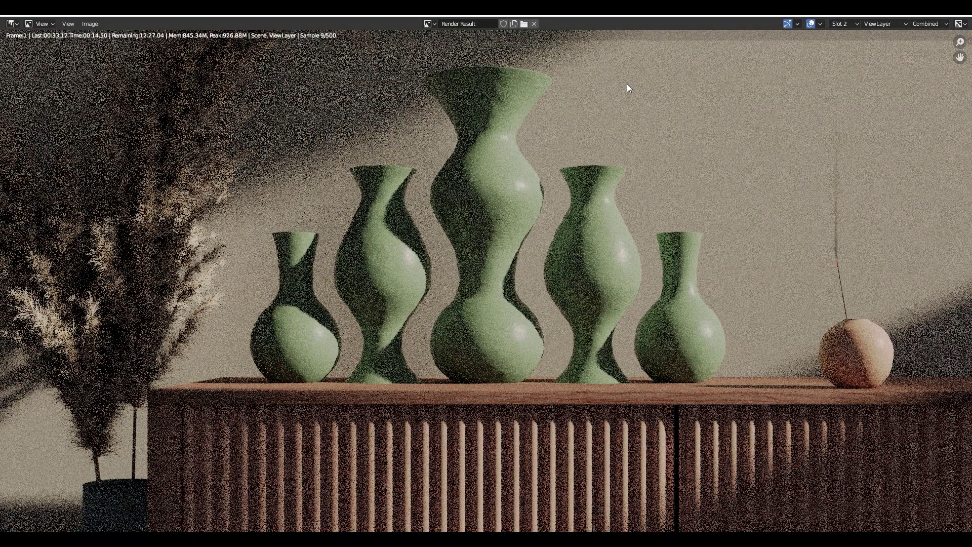
pyautogui.scroll(-1, 627, 88)
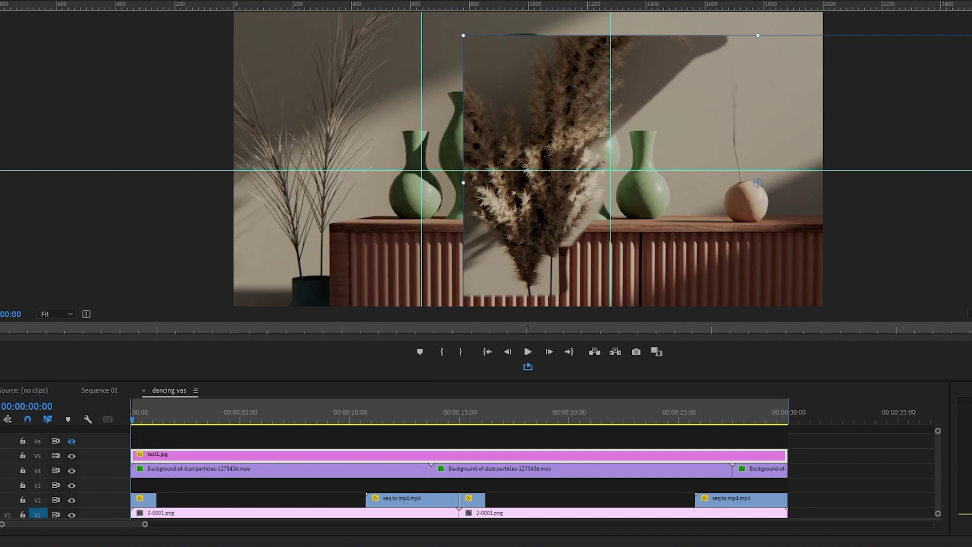
# Step: Drag the plant overlay clip left and slightly down in the Program Monitor
pyautogui.moveTo(514, 128); pyautogui.dragTo(286, 106)
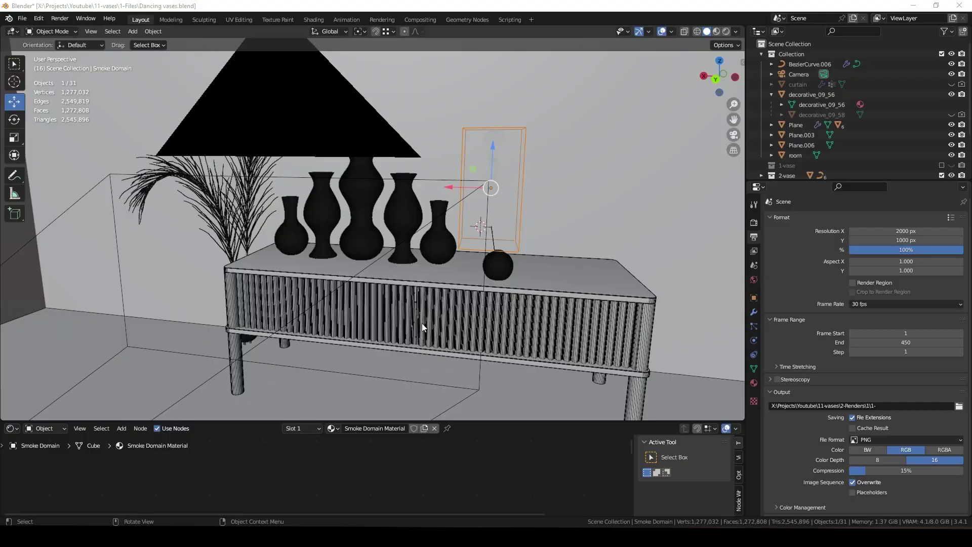
# Step: Switch to camera view and play back the smoke animation
pyautogui.press('KP_0')
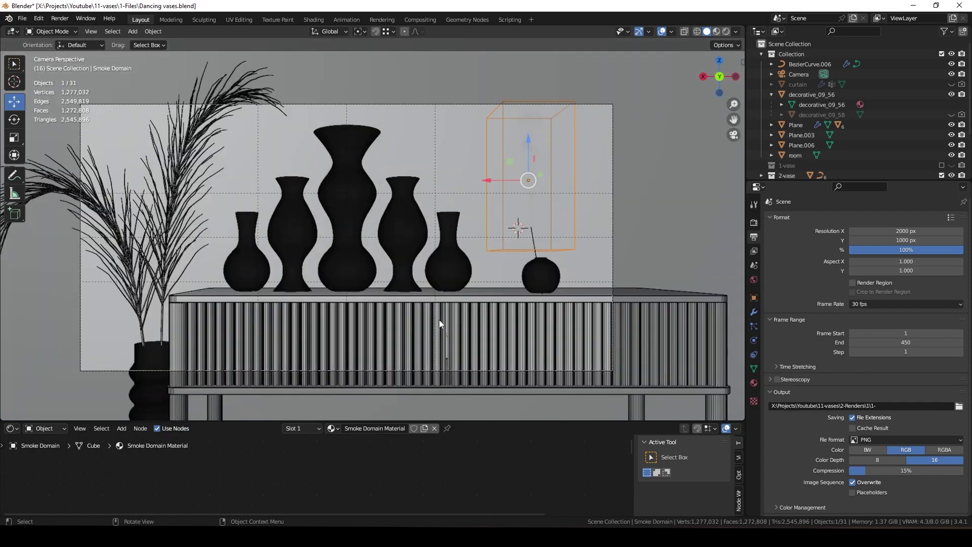
pyautogui.press('space')
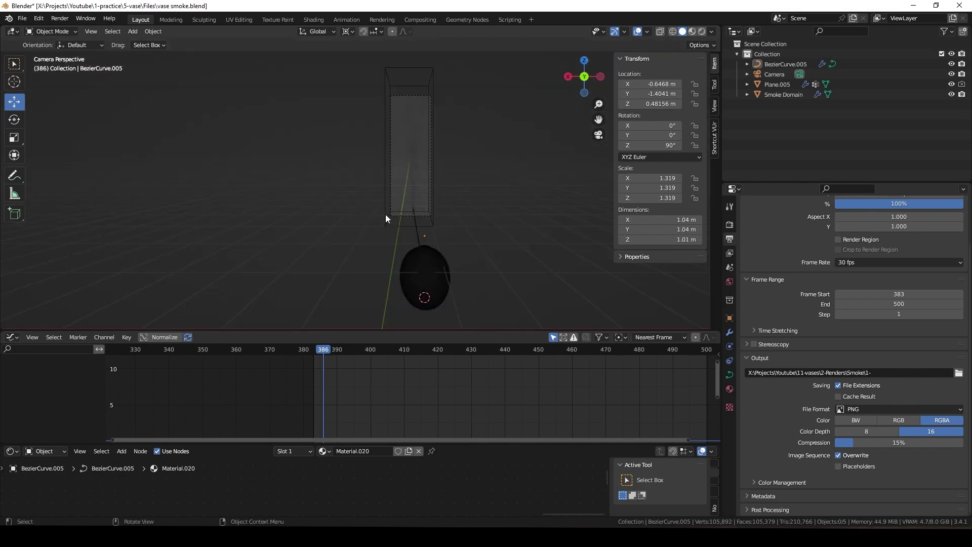
# Step: Switch the viewport to Rendered shading to preview the smoke
pyautogui.scroll(4, 385, 214)
pyautogui.press('z')
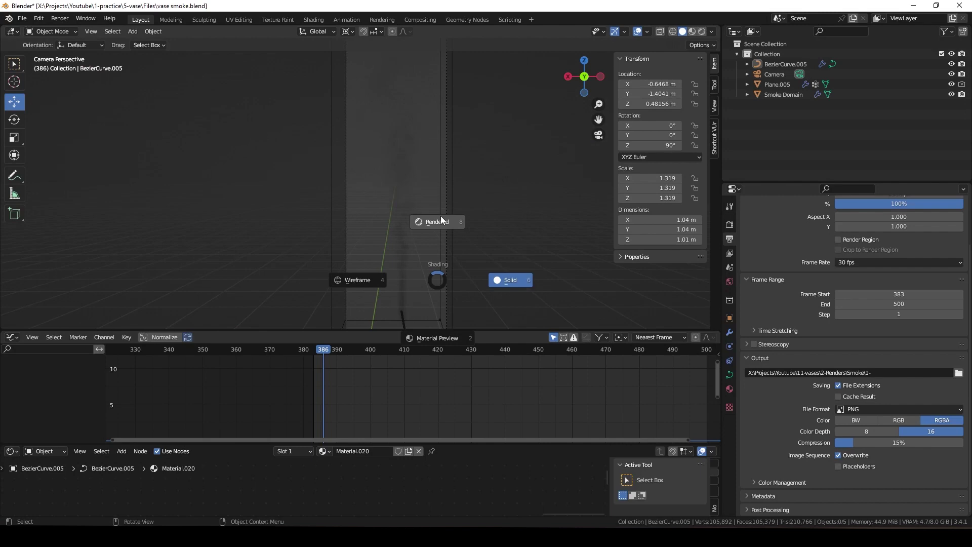
pyautogui.click(440, 215)
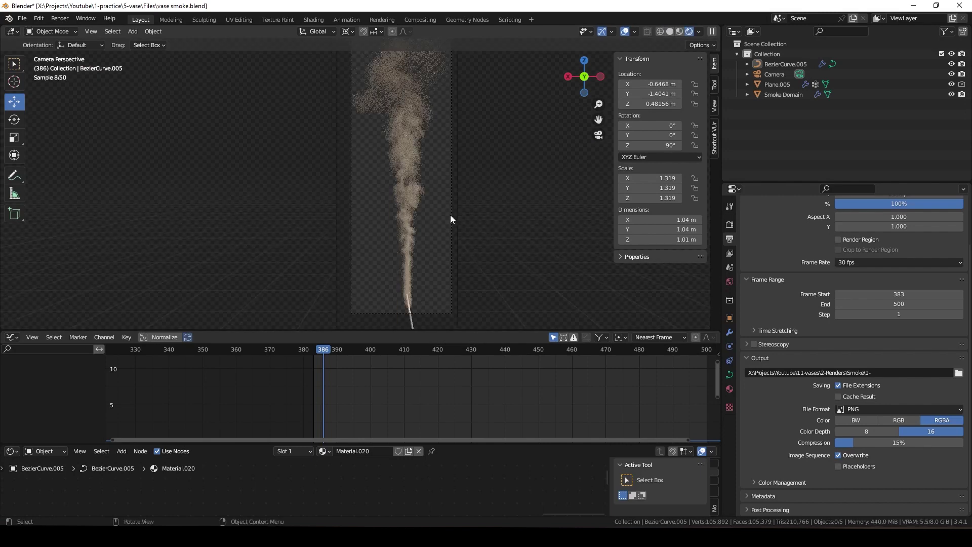
pyautogui.keyDown('shift'); pyautogui.moveTo(449, 205); pyautogui.dragTo(447, 209, button='middle'); pyautogui.keyUp('shift')
pyautogui.press('z')
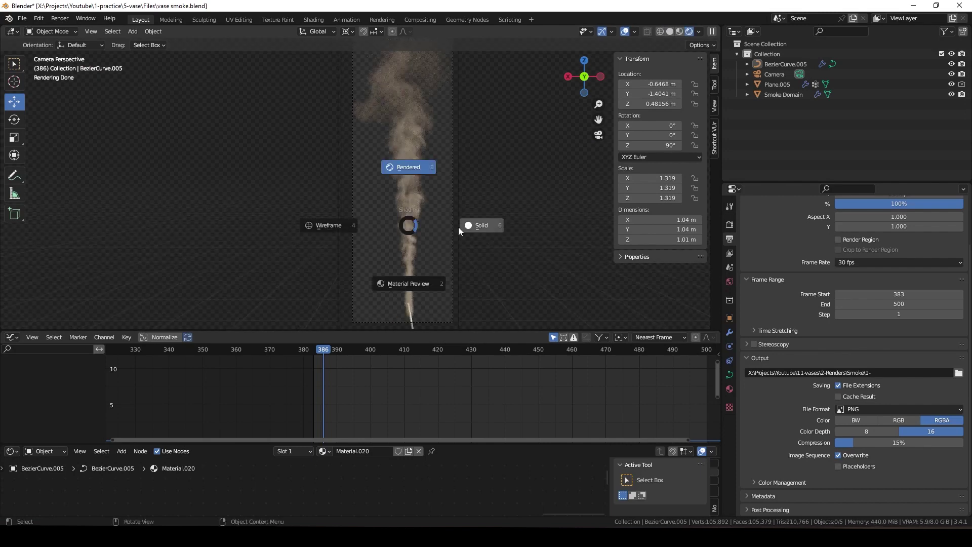
# Step: Test-render smoke frame 386 on a transparent background, then close the render window
pyautogui.press('F12')
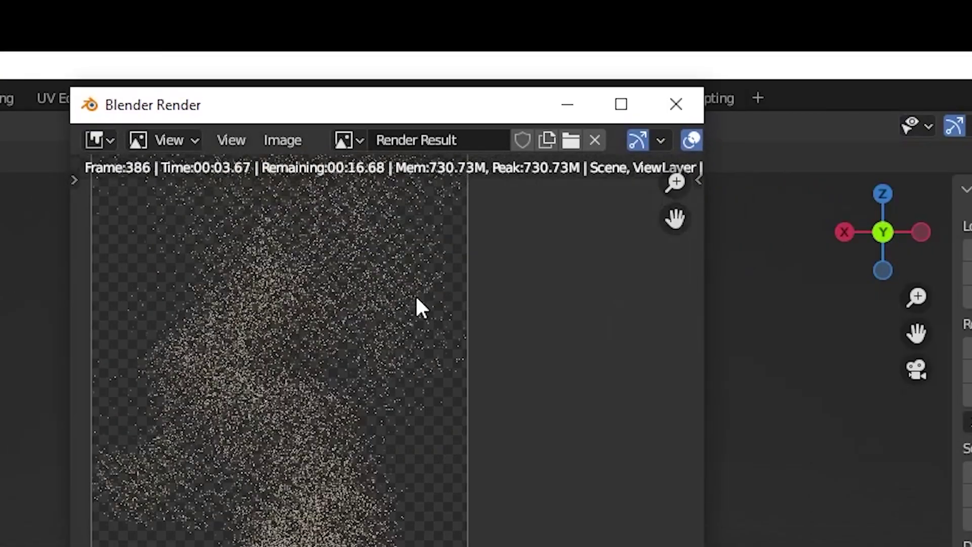
pyautogui.keyDown('ctrl'); pyautogui.scroll(5, 415, 245); pyautogui.keyUp('ctrl')
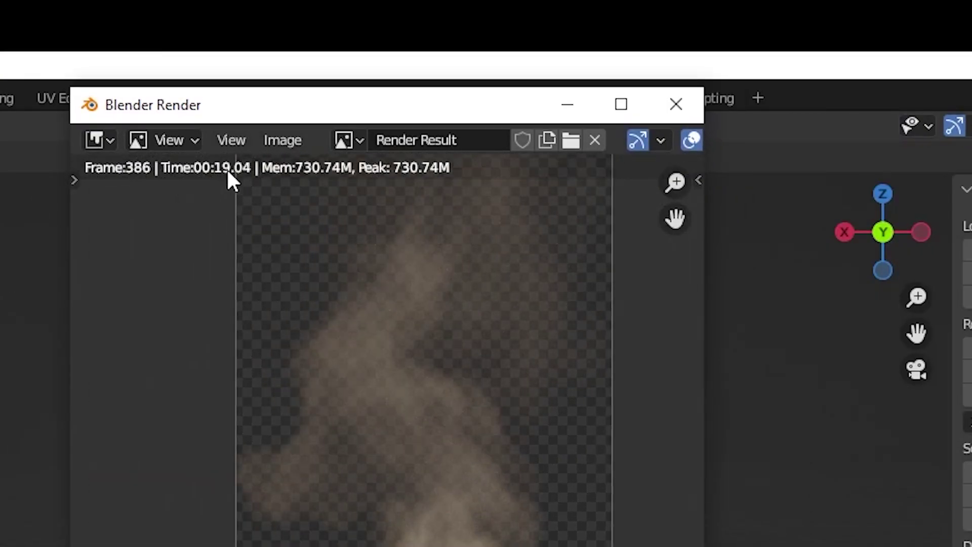
pyautogui.press('Escape')
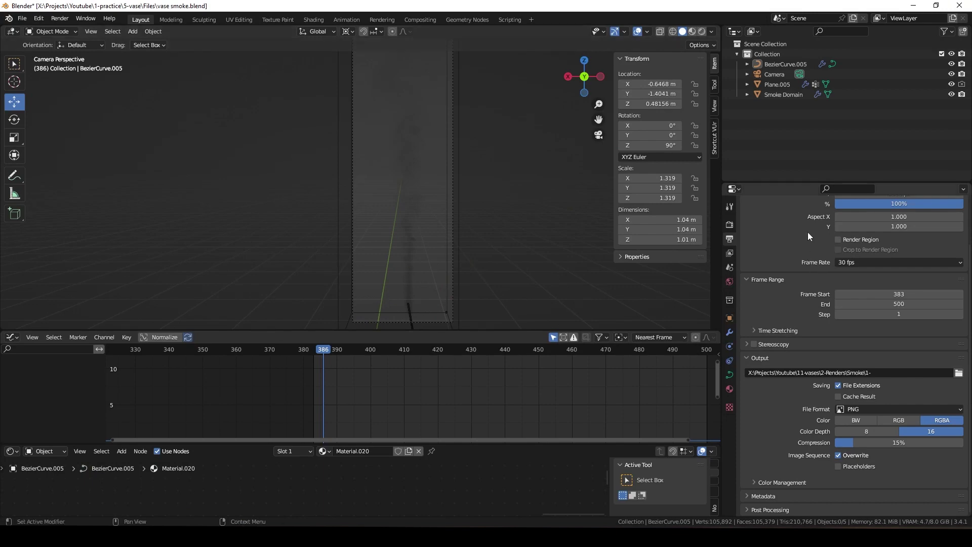
# Step: Confirm Transparent film and PNG RGBA output, then open the first rendered smoke PNG in Pdplayer
pyautogui.scroll(4, 807, 232)
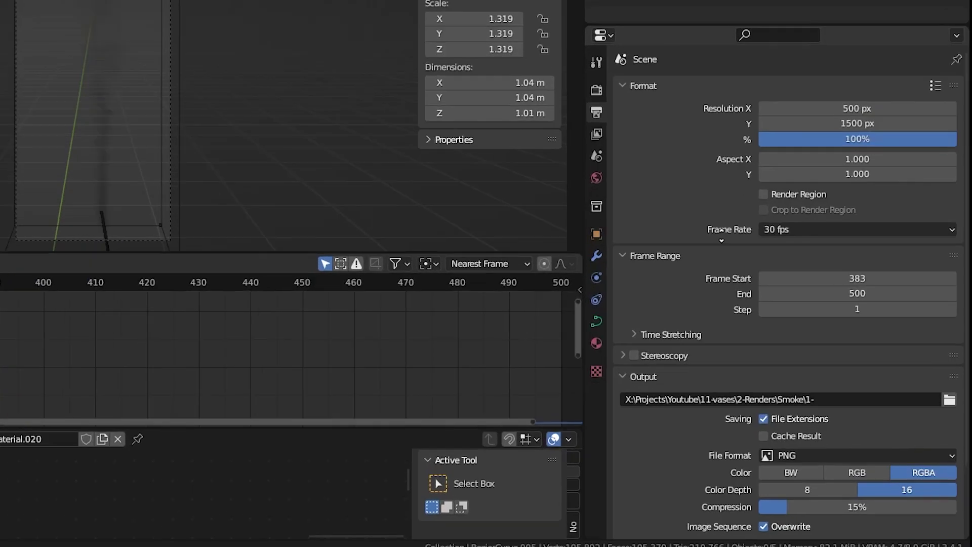
pyautogui.click(730, 224)
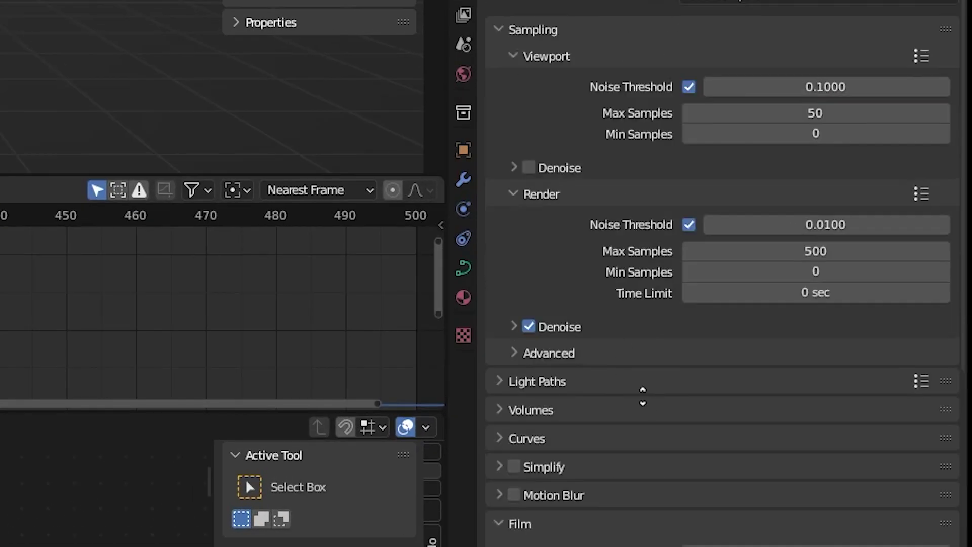
pyautogui.scroll(-6, 643, 396)
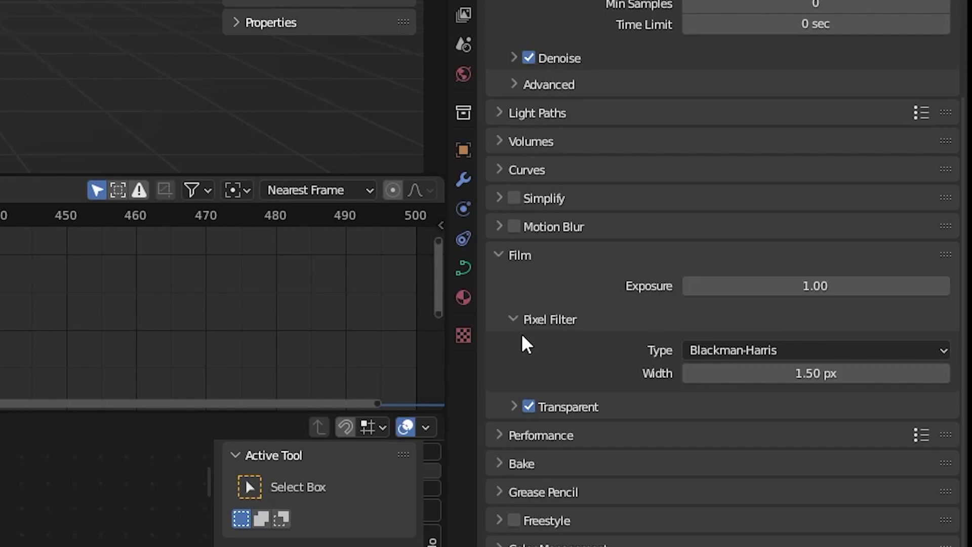
pyautogui.click(737, 226)
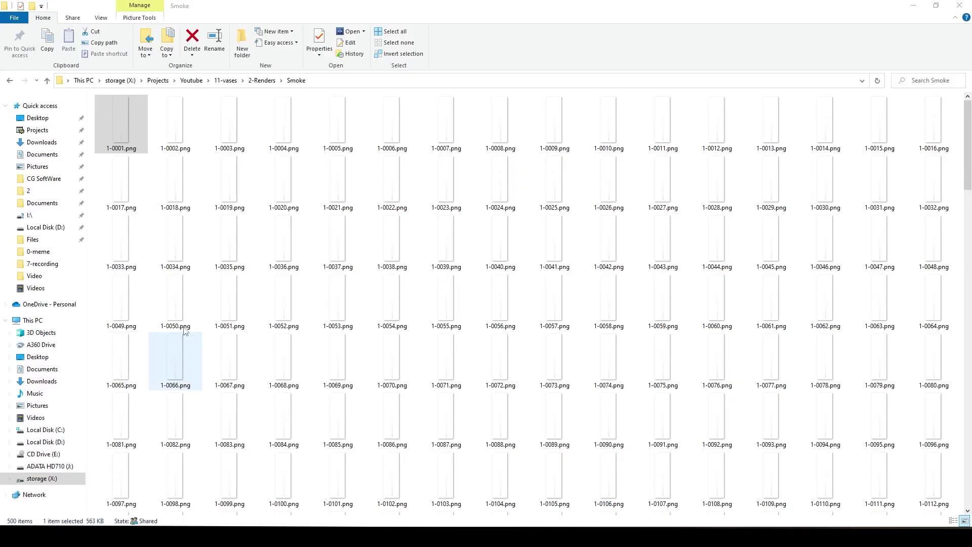
pyautogui.doubleClick(122, 126)
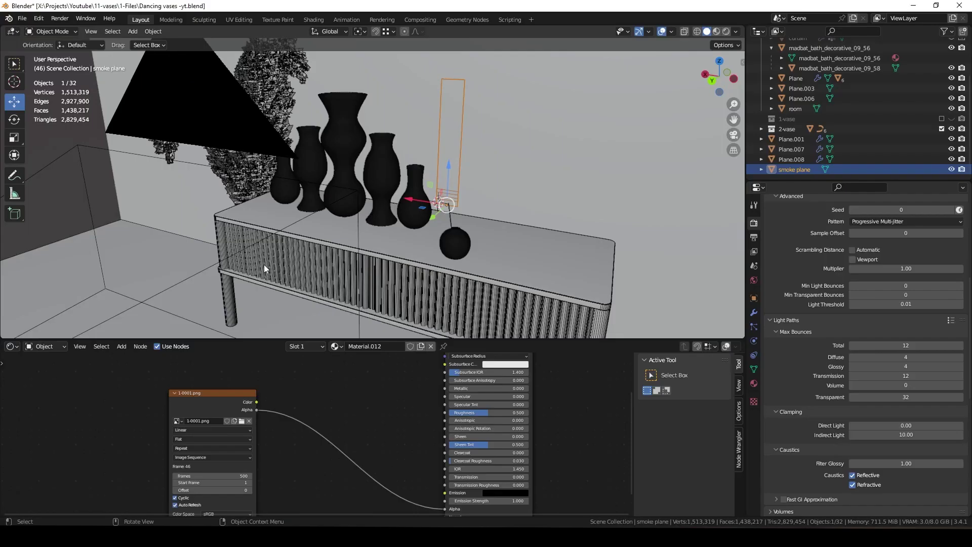
# Step: In camera view, verify the smoke plane's Image Texture node: Image Sequence, 500 frames, Cyclic
pyautogui.press('KP_0')
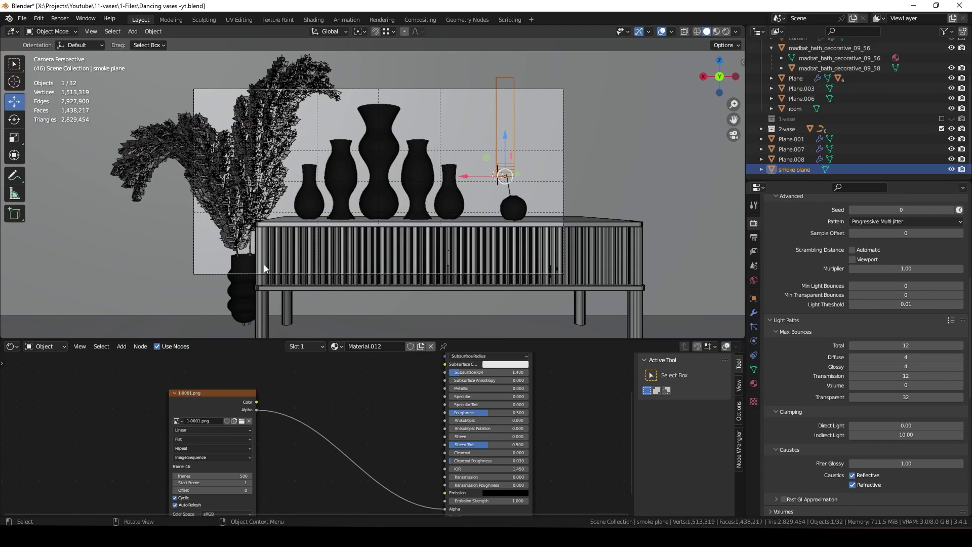
pyautogui.scroll(6, 431, 219)
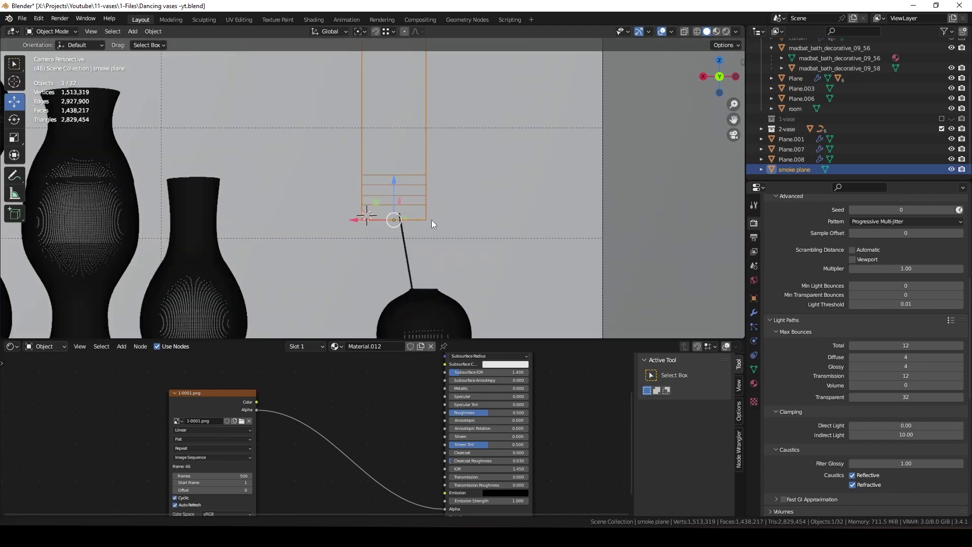
pyautogui.keyDown('shift'); pyautogui.moveTo(434, 223); pyautogui.dragTo(436, 252, button='middle'); pyautogui.keyUp('shift')
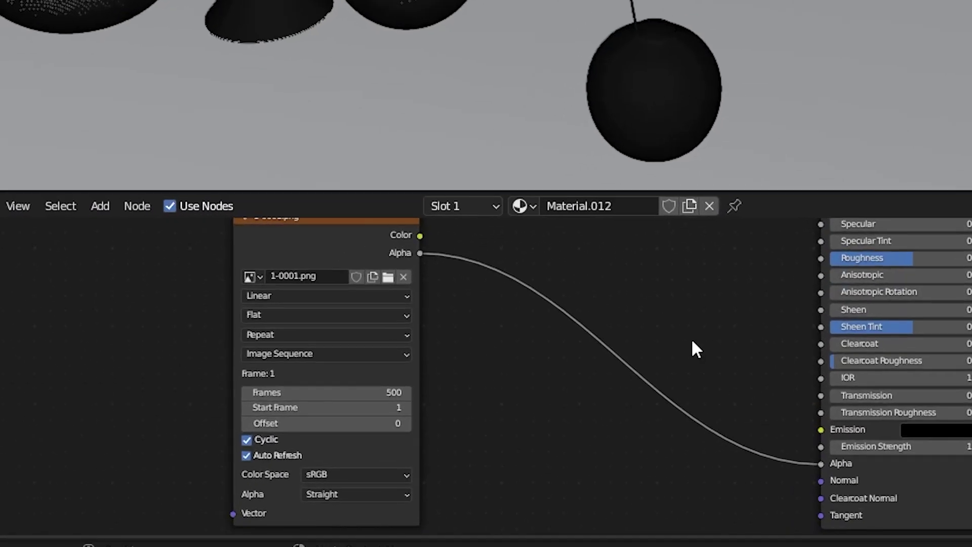
pyautogui.moveTo(422, 418); pyautogui.dragTo(431, 415, button='middle')
pyautogui.moveTo(710, 343); pyautogui.dragTo(710, 343, button='middle')
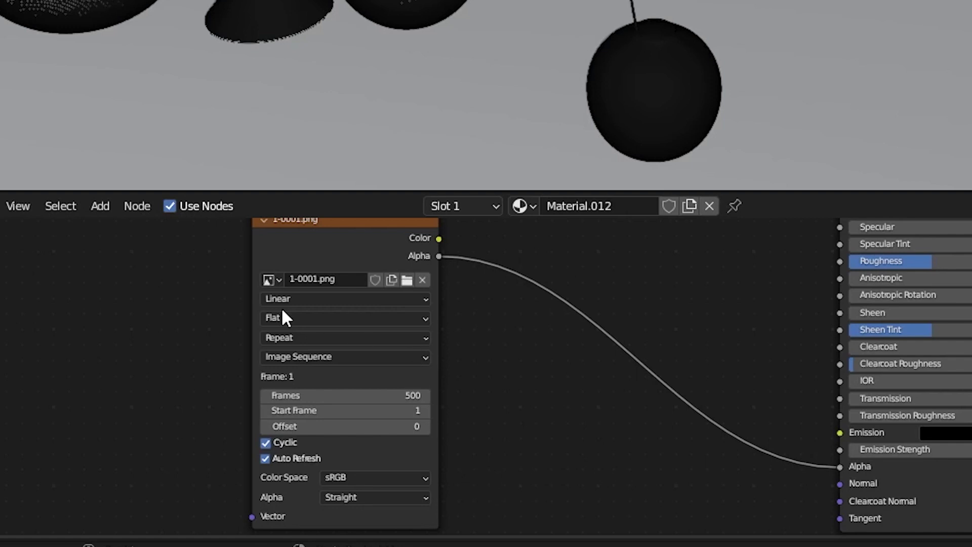
pyautogui.click(305, 356)
pyautogui.click(305, 355)
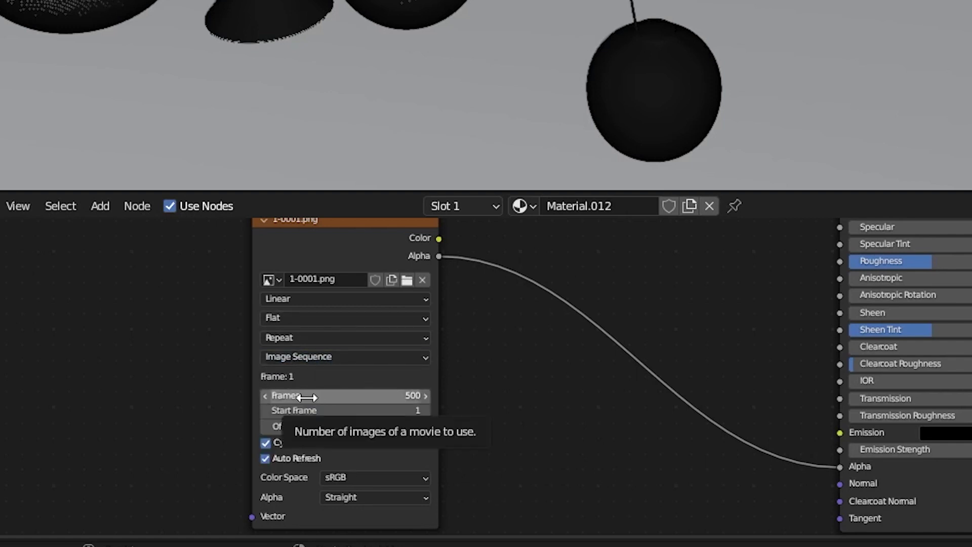
pyautogui.moveTo(325, 401); pyautogui.dragTo(306, 388, button='middle')
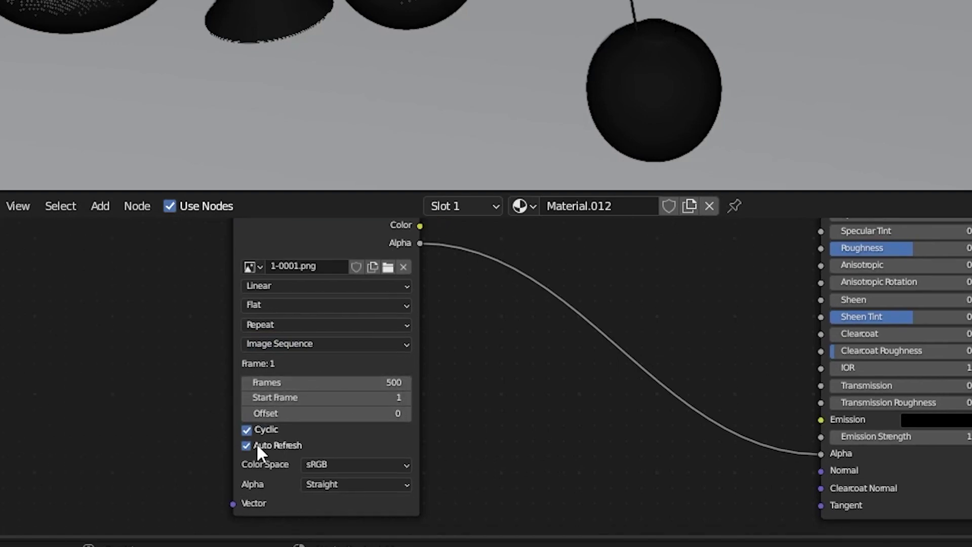
pyautogui.scroll(-2, 357, 414)
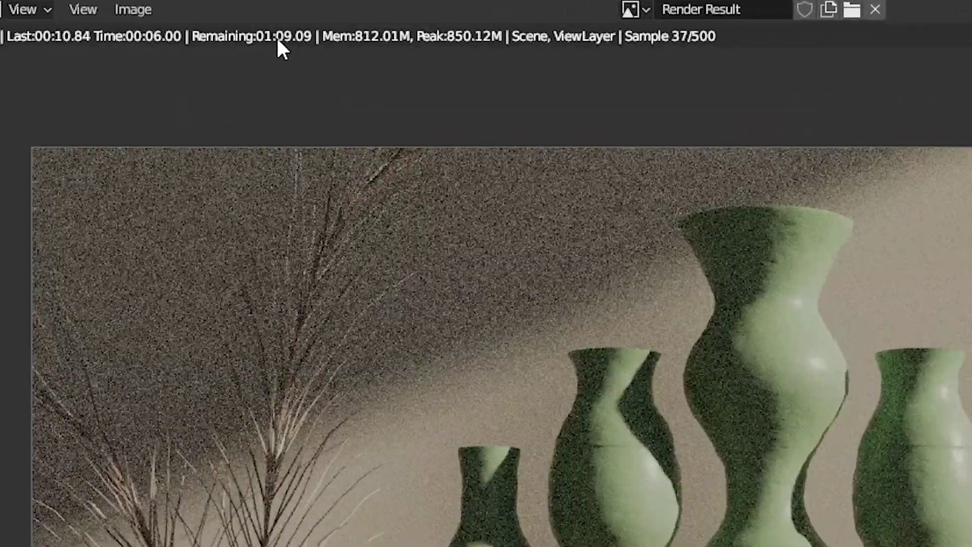
# Step: Inspect the in-progress render of the vase scene with the smoke plane in the Image Editor
pyautogui.scroll(4, 491, 243)
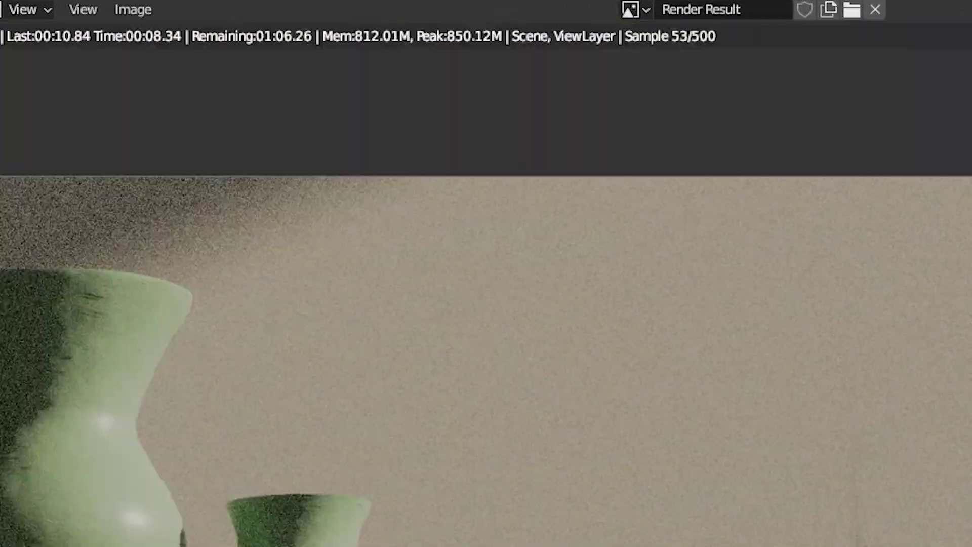
pyautogui.scroll(-2, 864, 512)
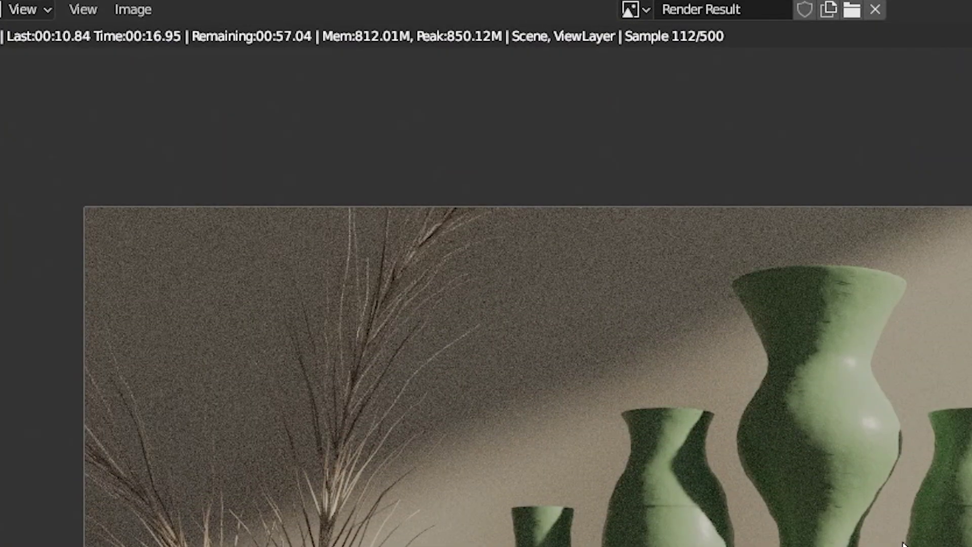